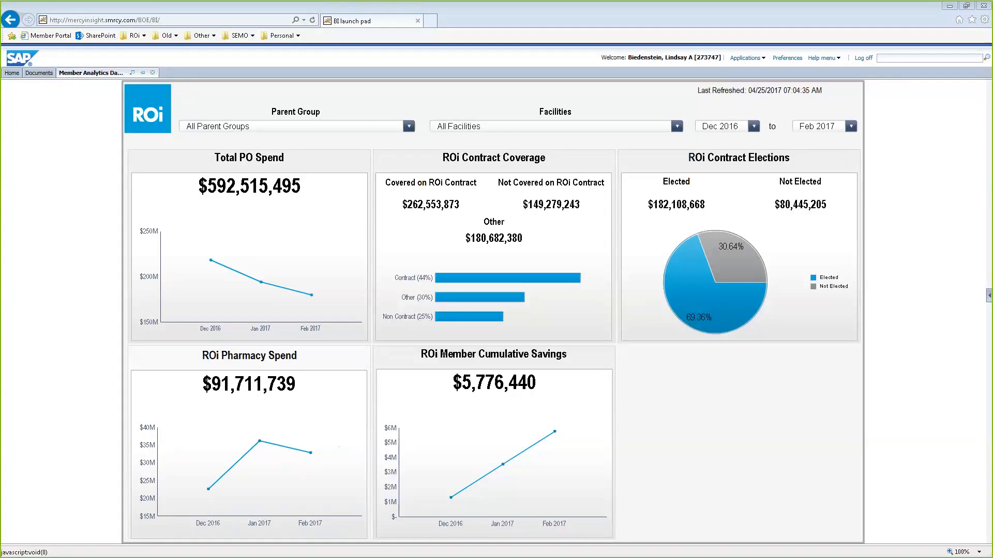
Open the Total PO Spend exploration views and switch the parent-group chart to clustered bars by contract coverage status
left_click(273, 192)
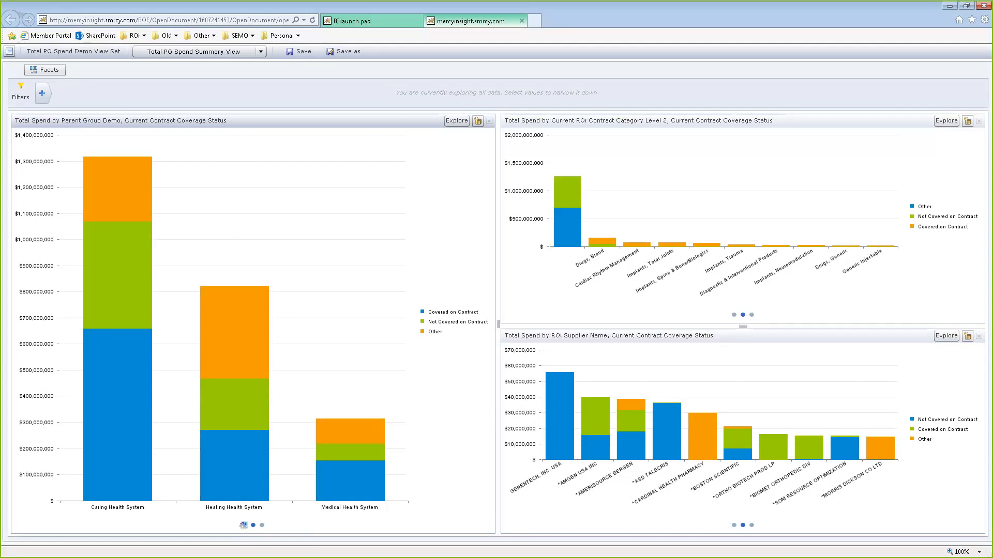
left_click(244, 526)
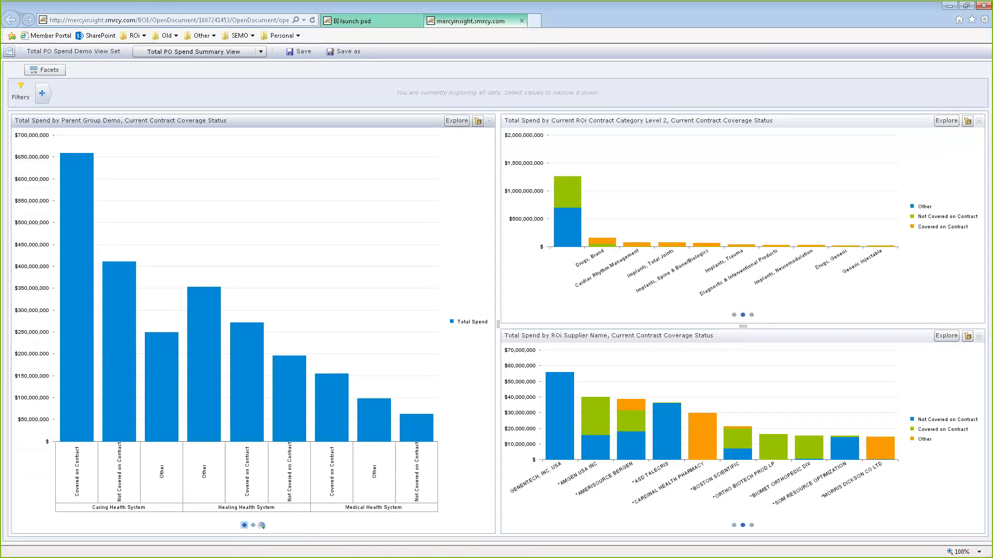
left_click(261, 526)
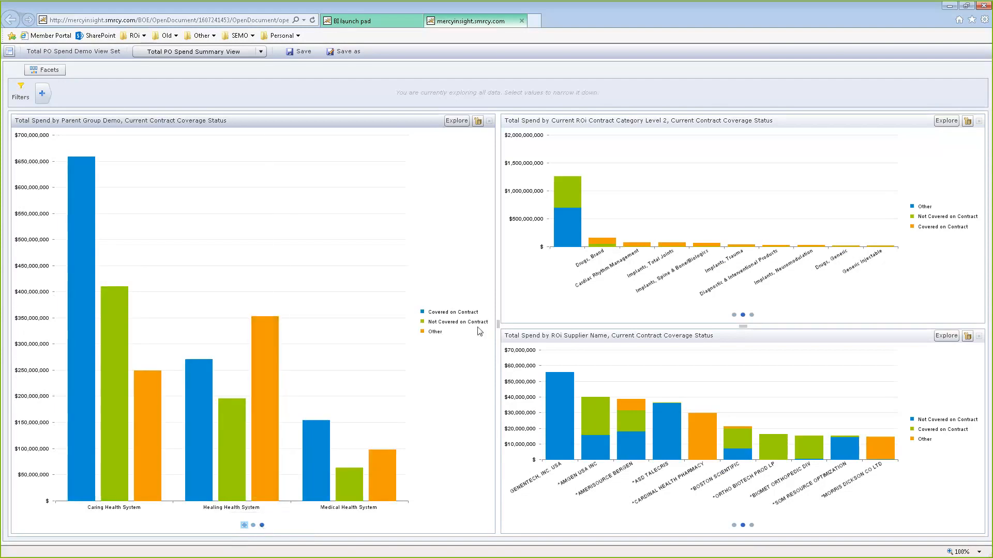
Widen the parent-group chart panel and show its chart toolbar
left_click_drag(499, 324, 590, 329)
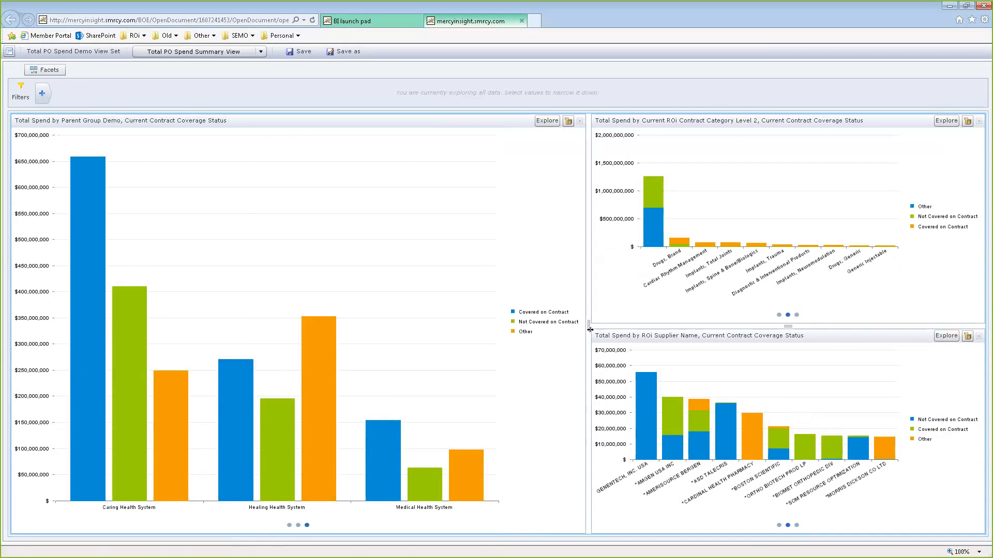
left_click(569, 122)
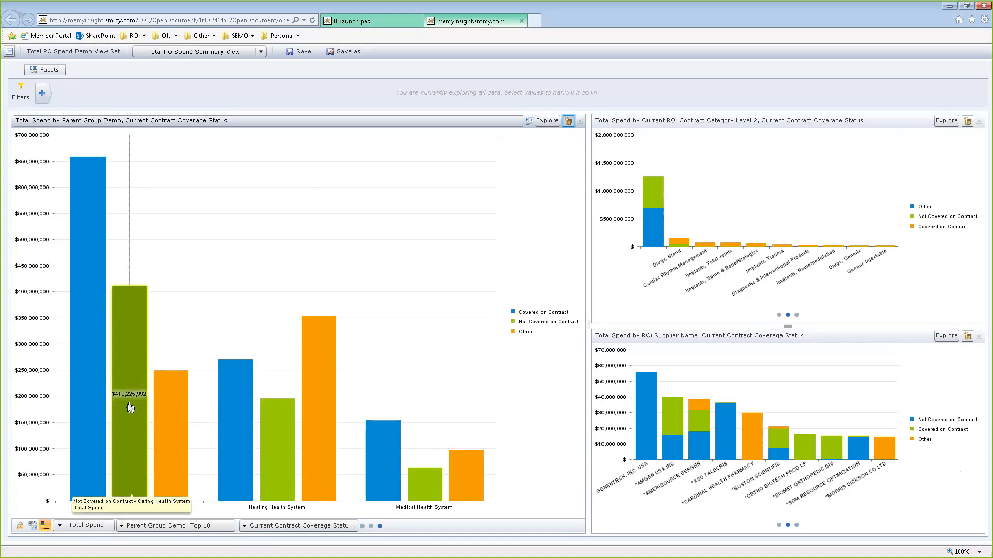
left_click(20, 526)
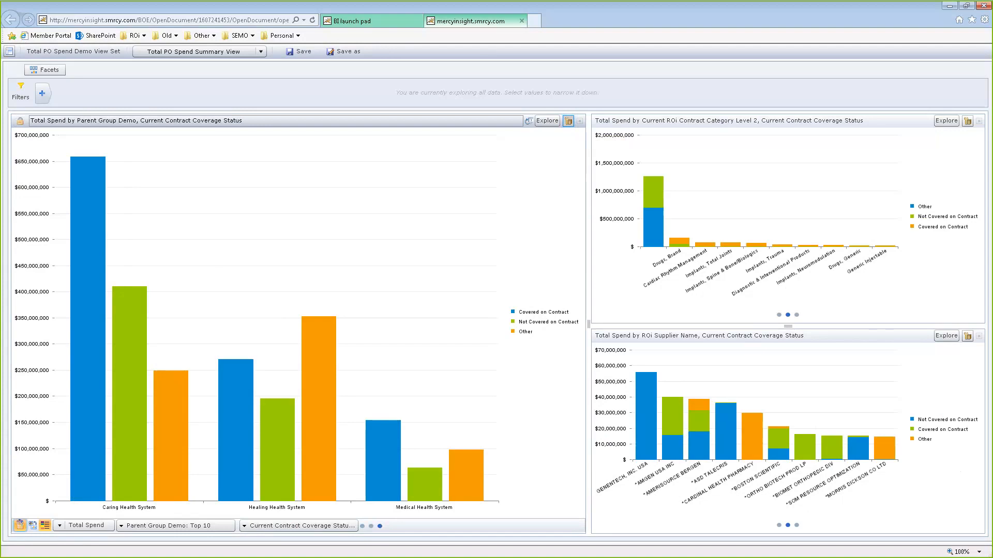
left_click(20, 527)
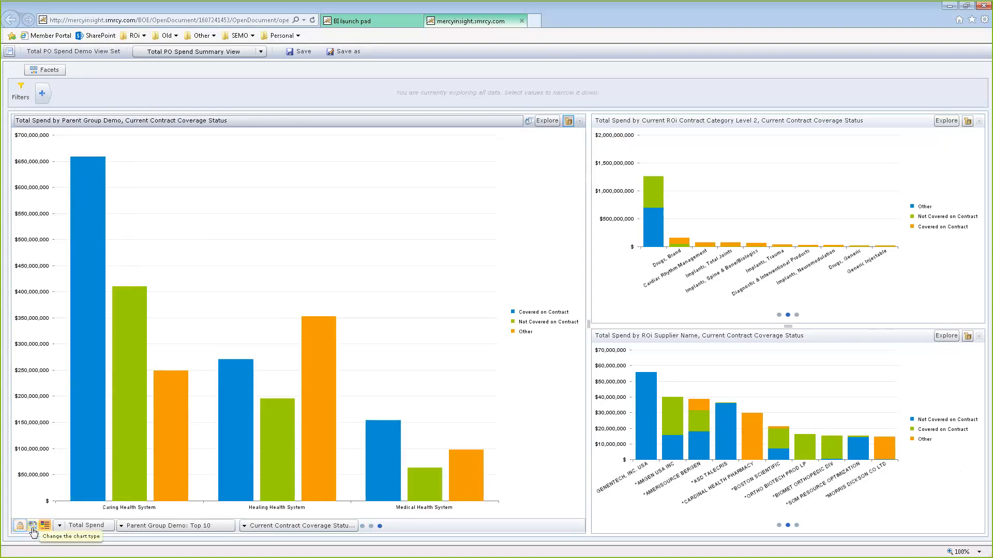
left_click(32, 527)
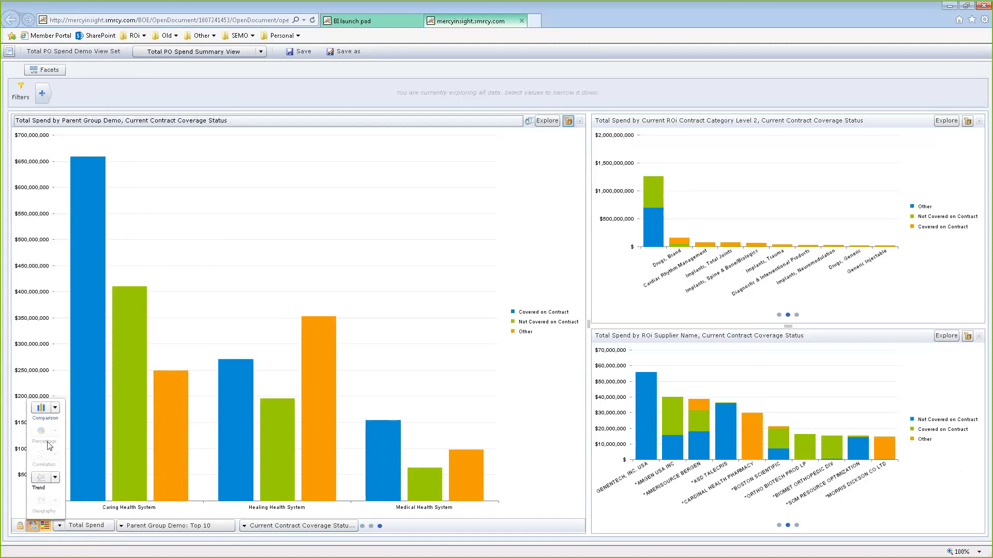
left_click(55, 410)
left_click(55, 410)
left_click(55, 478)
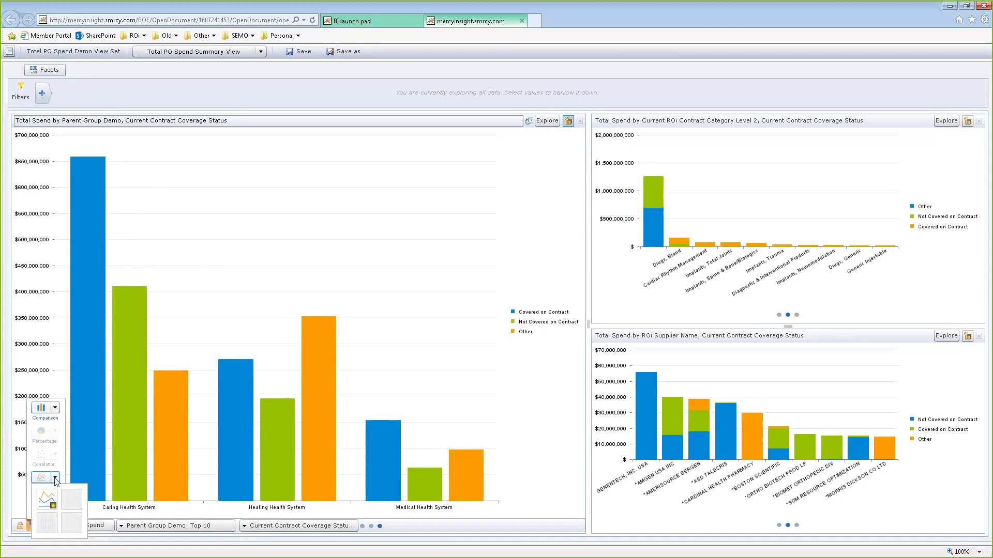
left_click(54, 479)
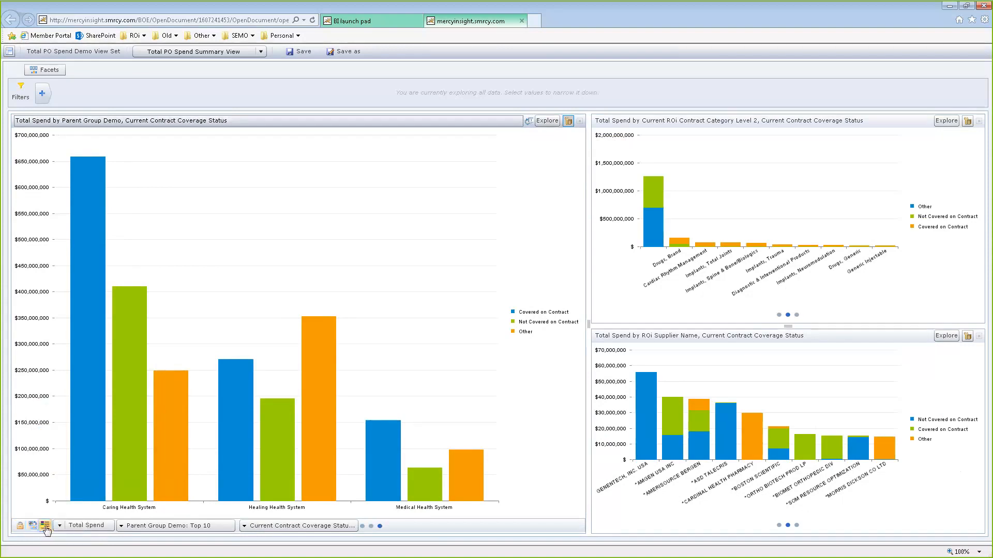
left_click(46, 528)
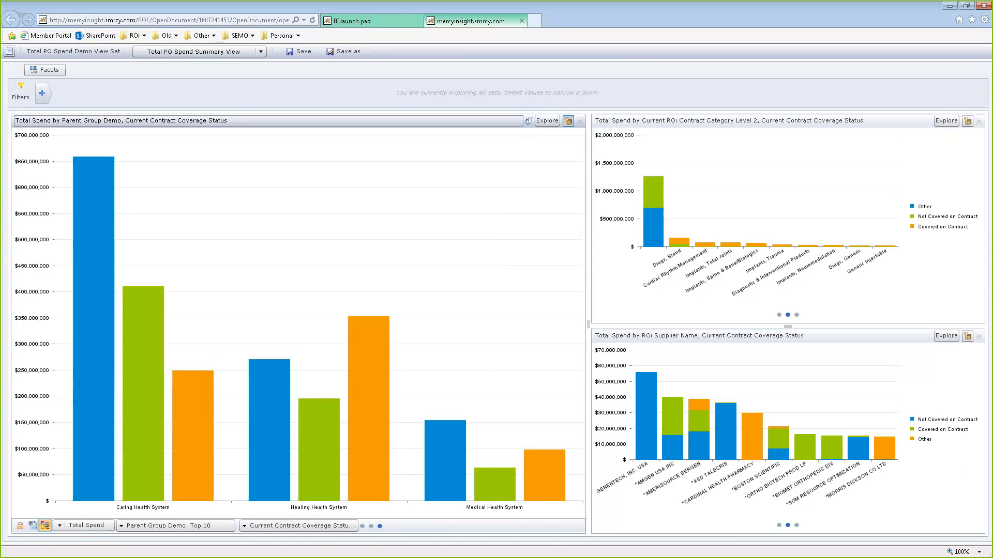
left_click(45, 526)
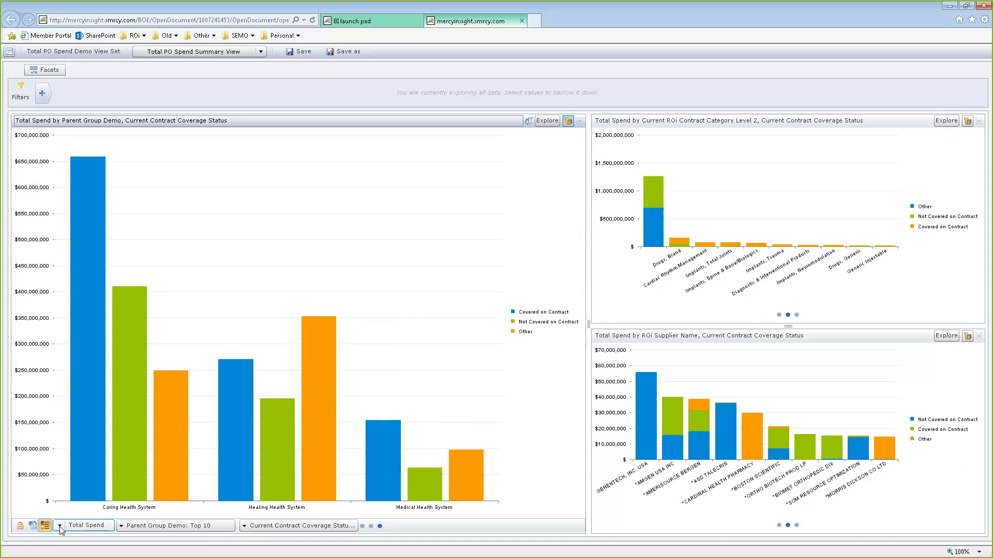
left_click(60, 527)
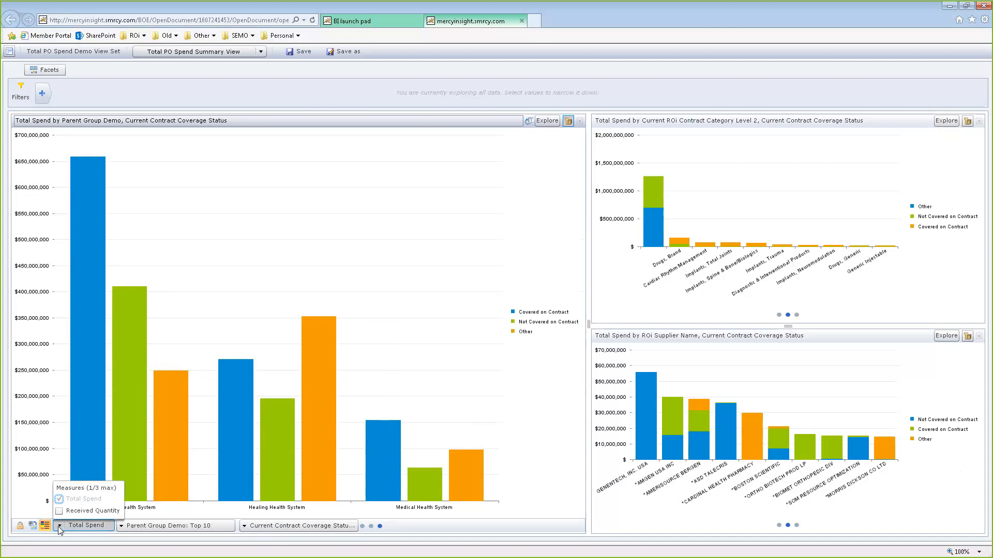
left_click(59, 511)
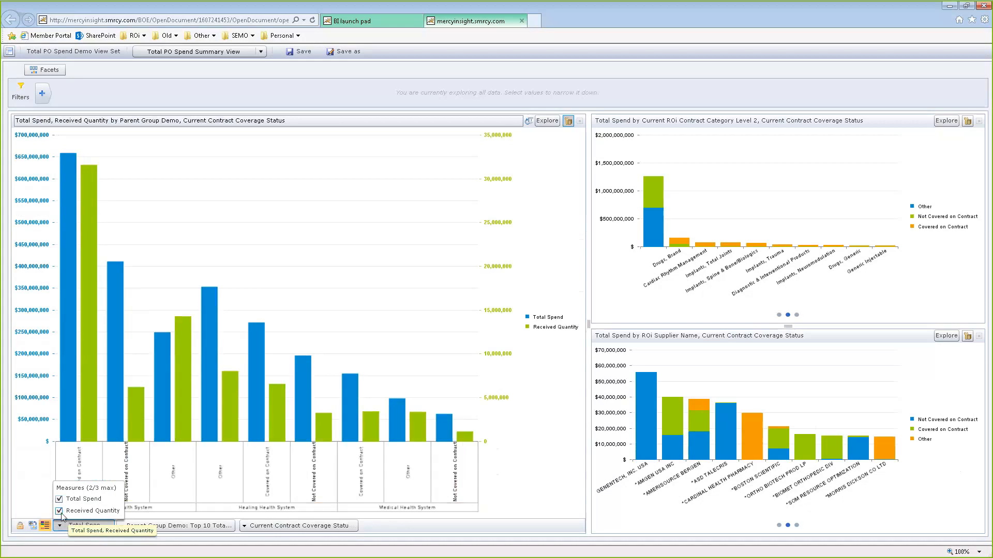
left_click(59, 512)
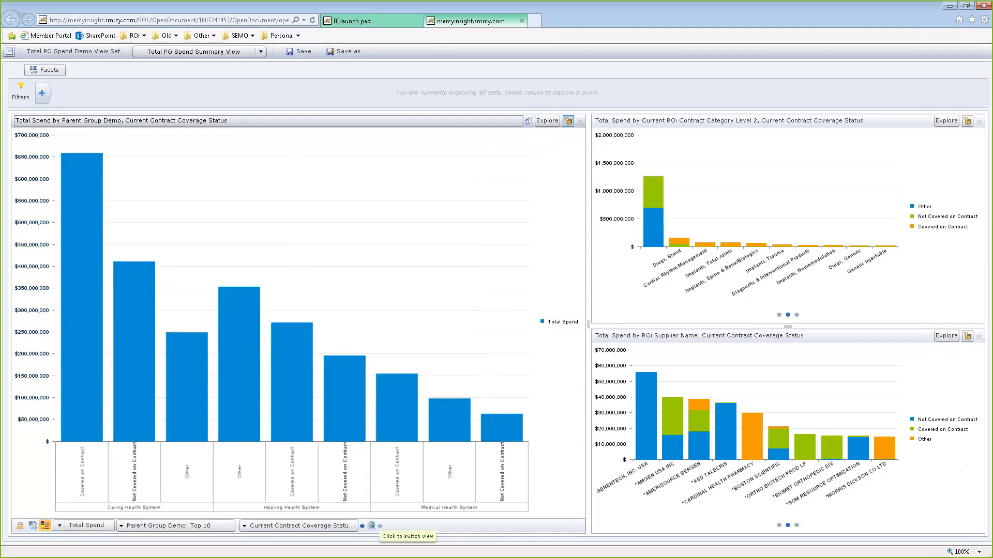
Switch the parent-group chart to the stacked bar view
left_click(371, 526)
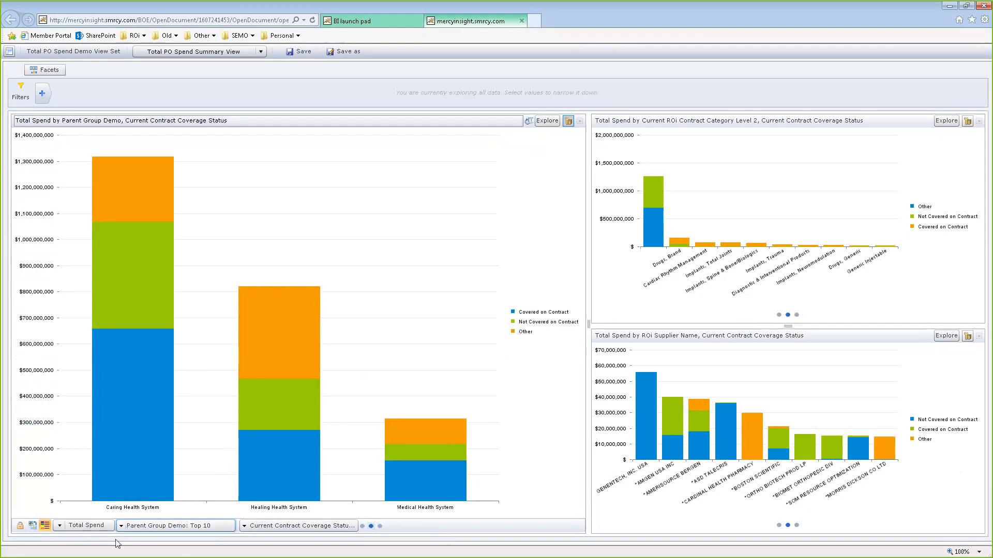
Browse the dimensions available for the Parent Group Demo axis
left_click(124, 527)
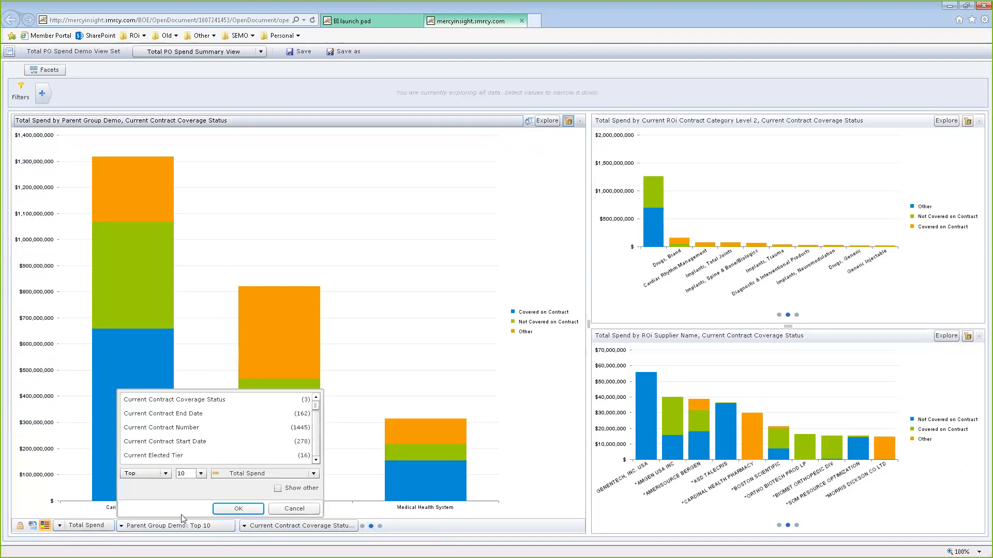
left_click(318, 450)
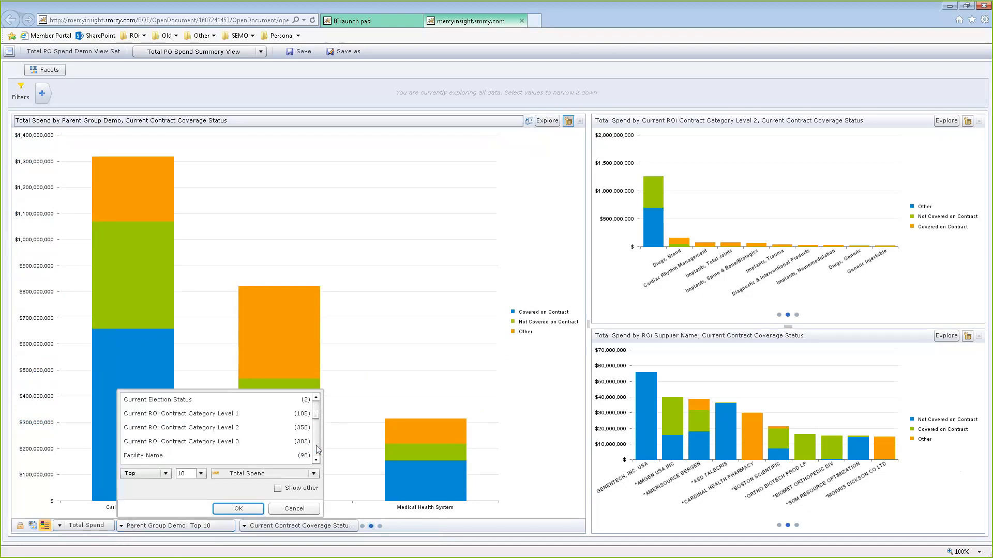
left_click(317, 450)
left_click(317, 450)
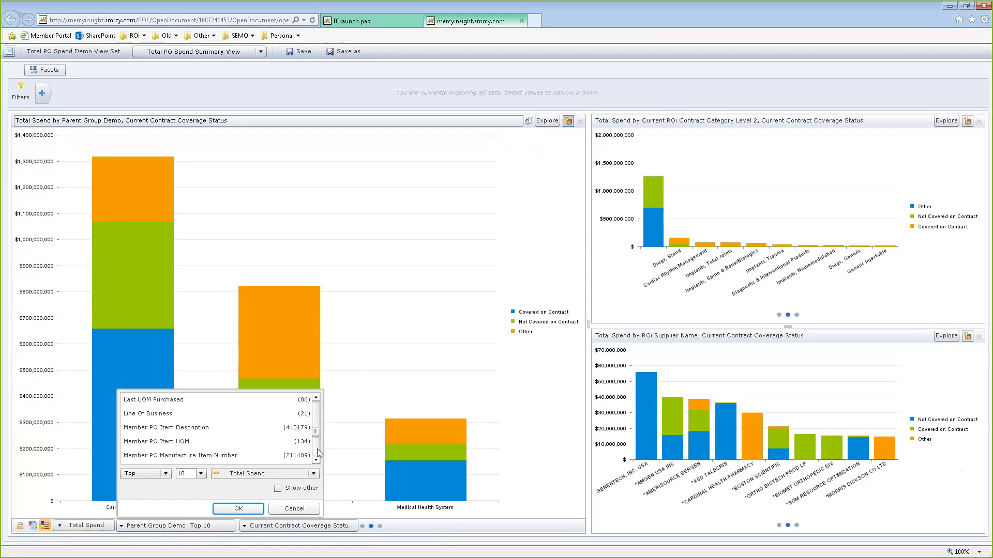
left_click(318, 450)
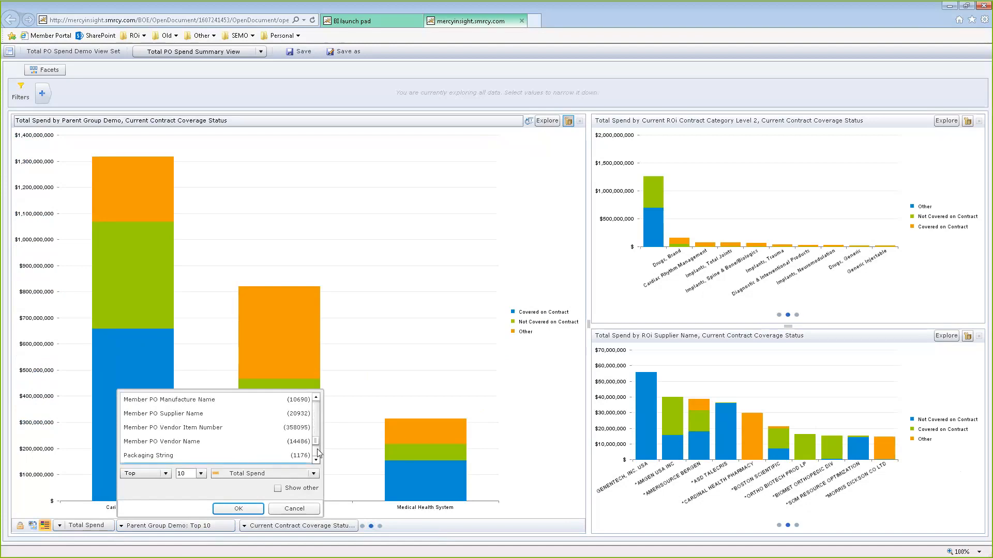
left_click(317, 449)
left_click(318, 449)
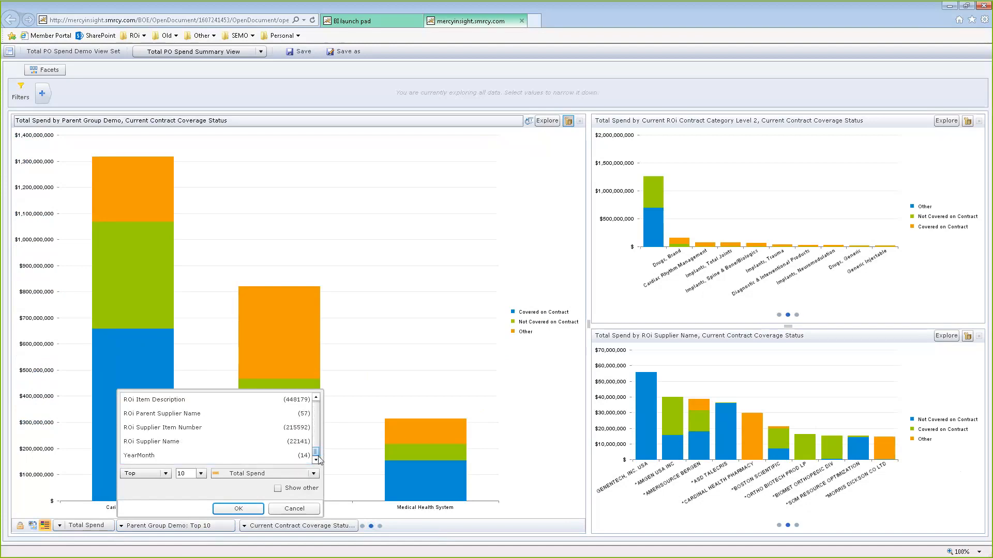
left_click(166, 475)
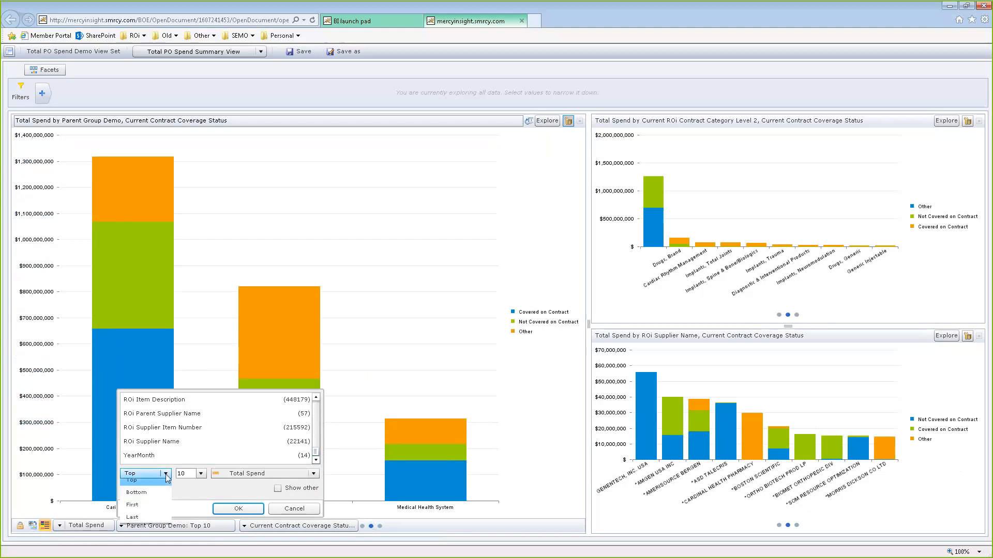
left_click(161, 485)
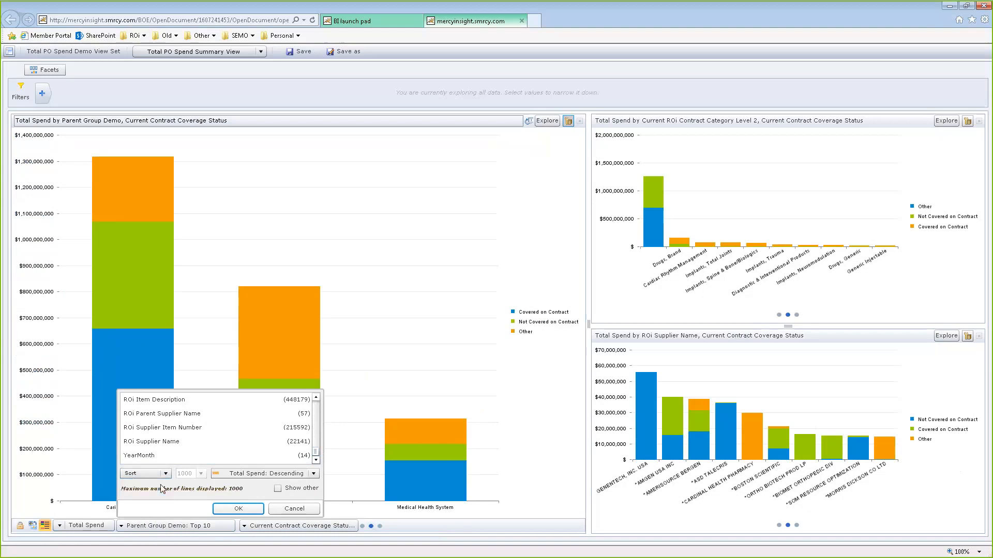
left_click(243, 475)
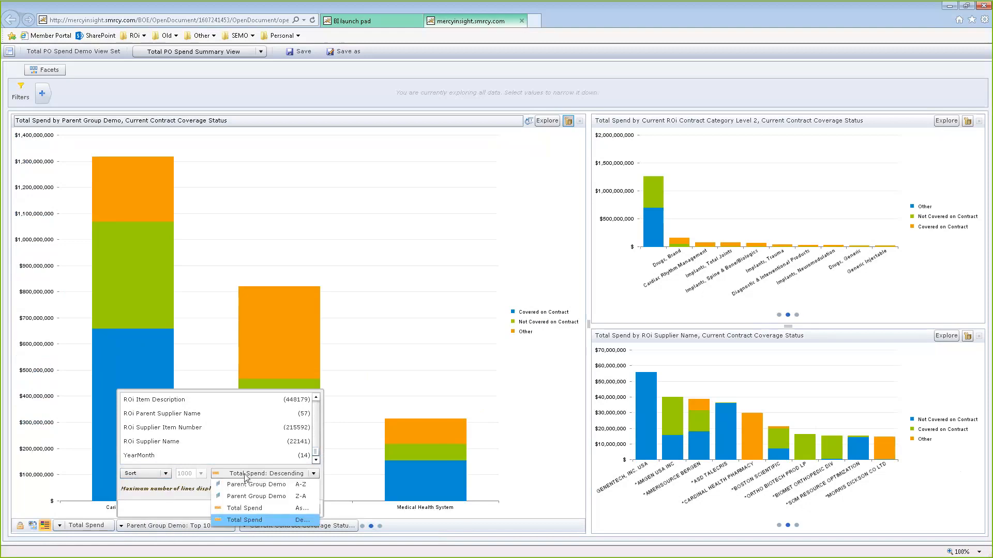
left_click(165, 474)
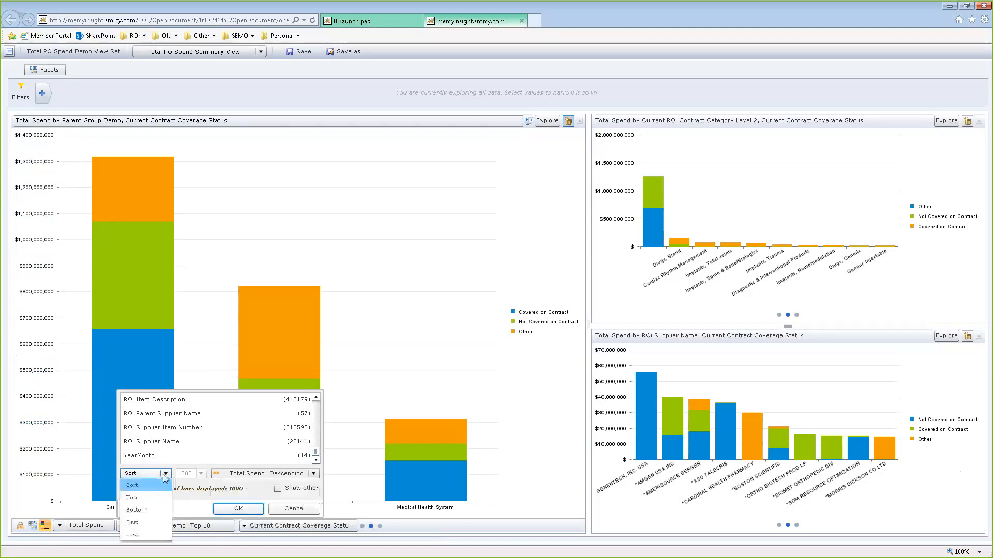
left_click(144, 521)
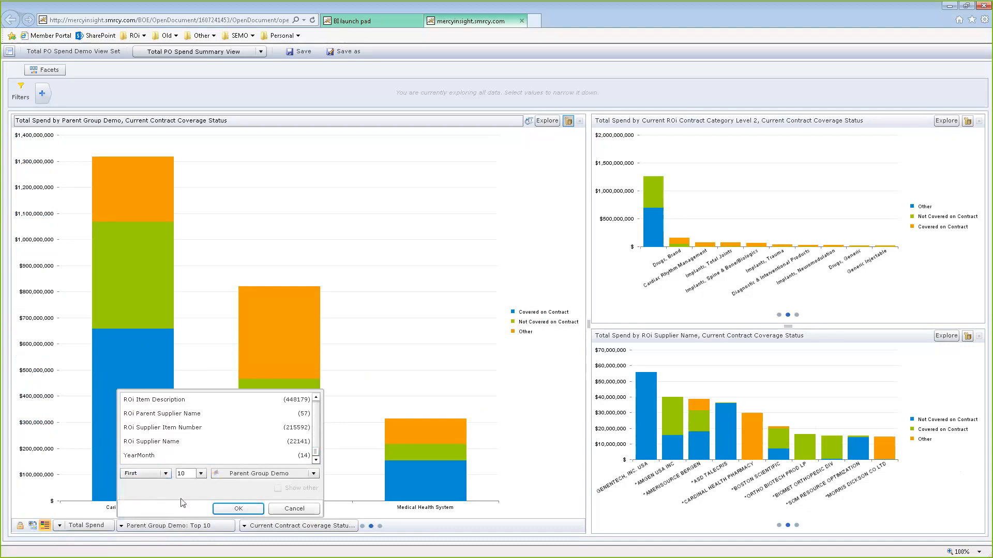
left_click(239, 474)
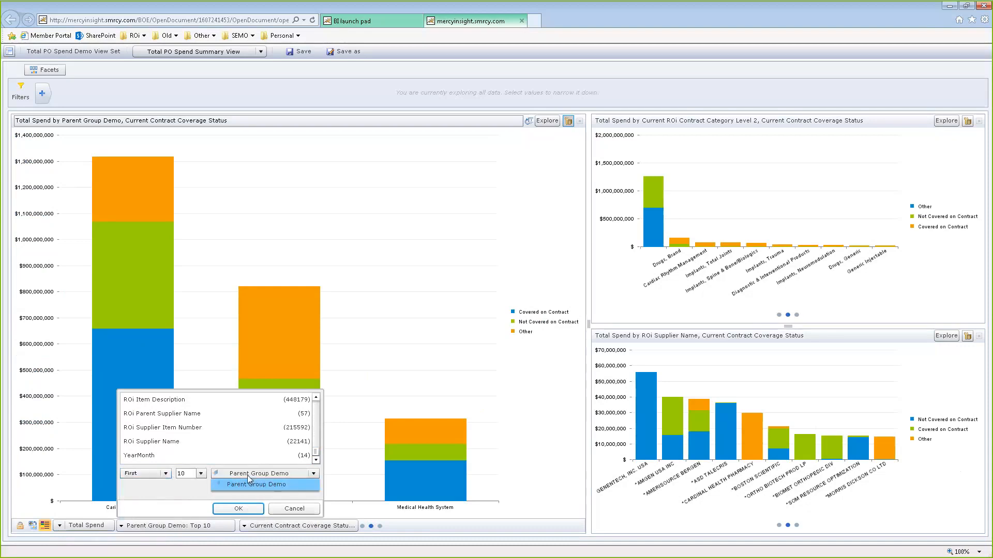
left_click(201, 474)
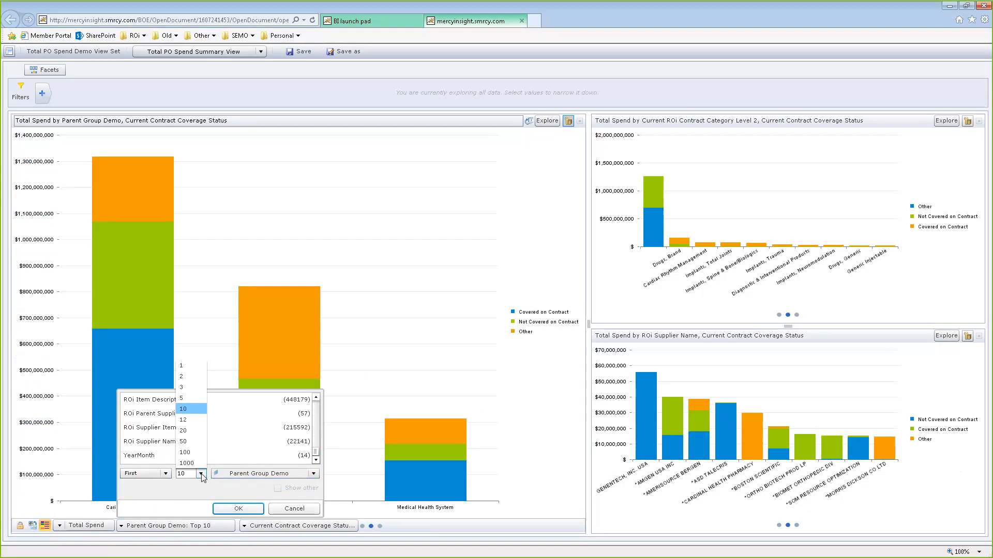
left_click(202, 474)
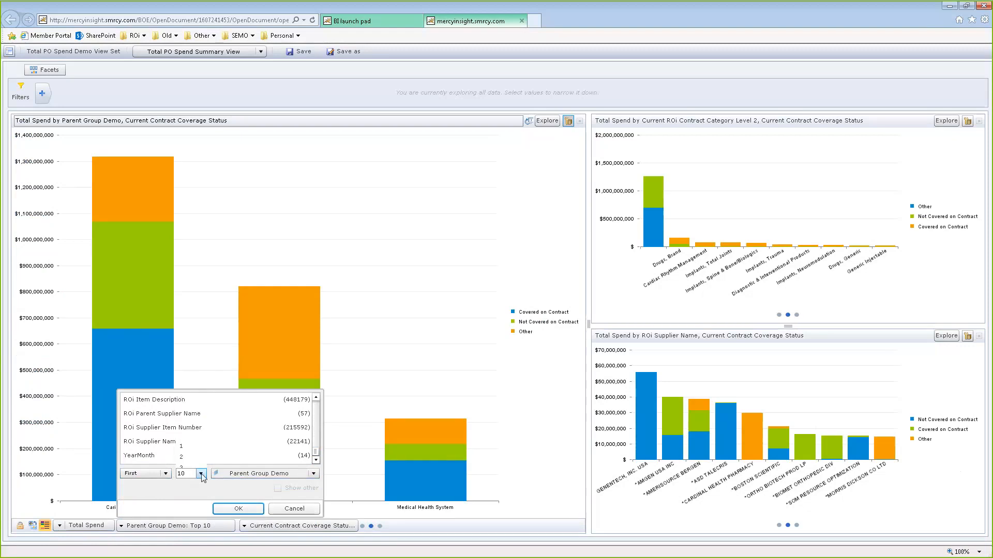
left_click(305, 509)
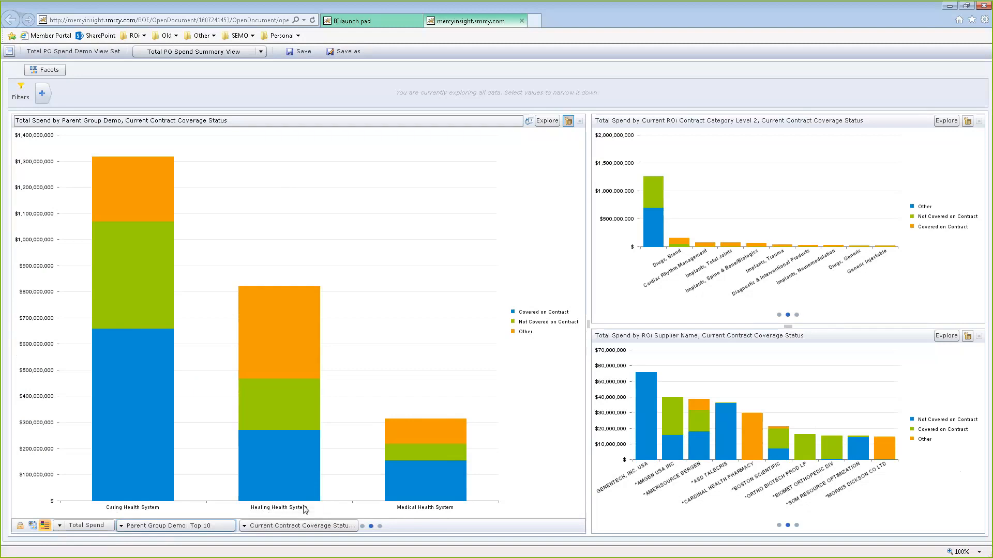
Remove the Current Contract Coverage Status breakdown from the chart by setting it to None
left_click(261, 527)
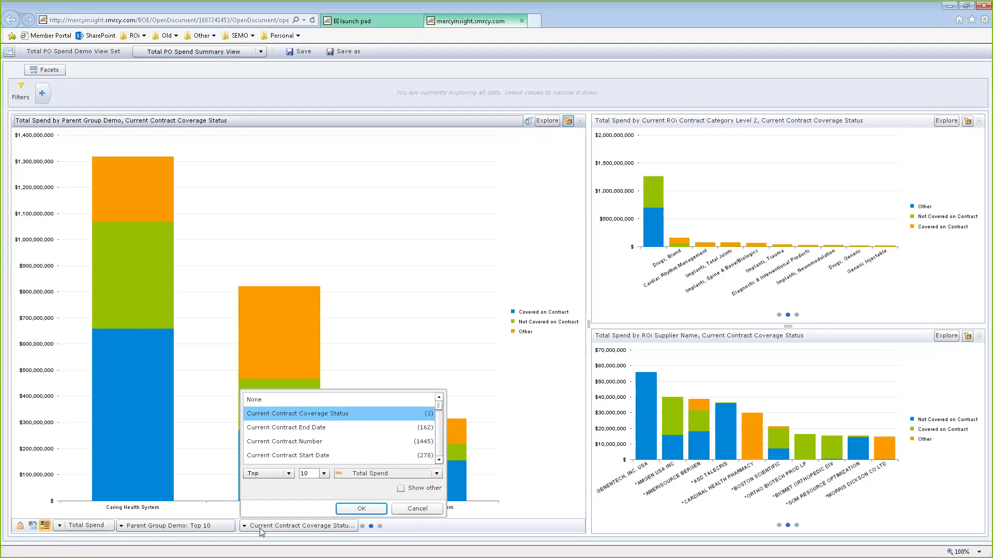
left_click(265, 400)
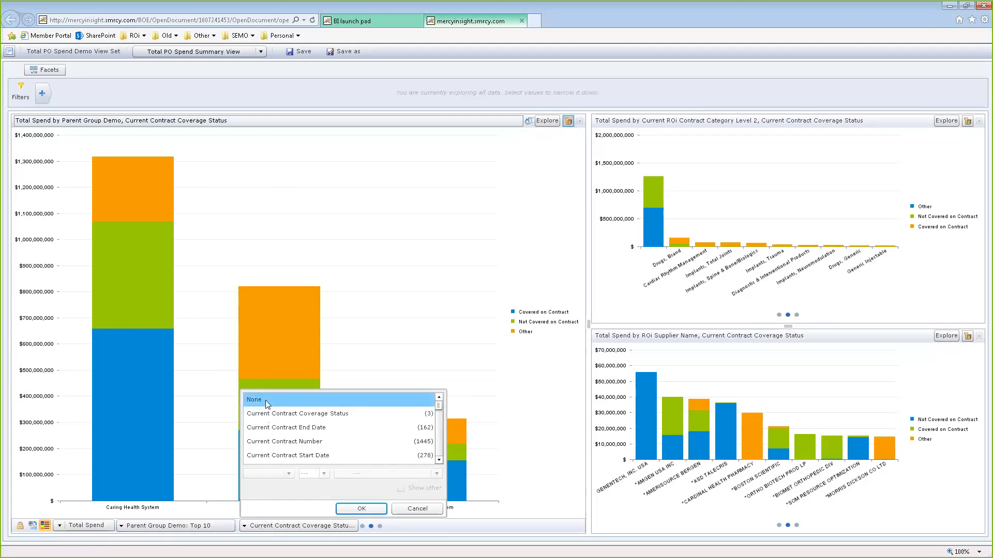
left_click(376, 509)
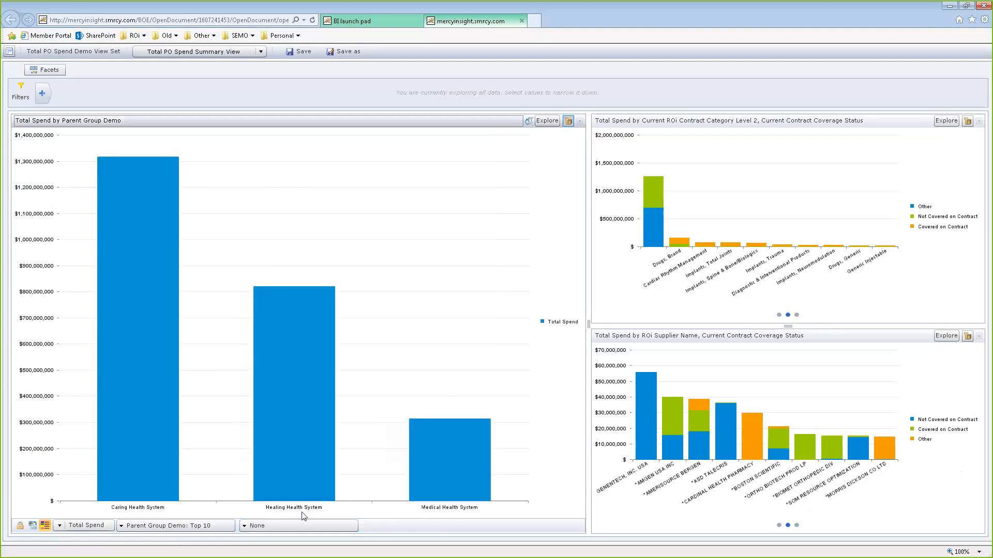
Change the chart type to a percentage pie chart
left_click(32, 526)
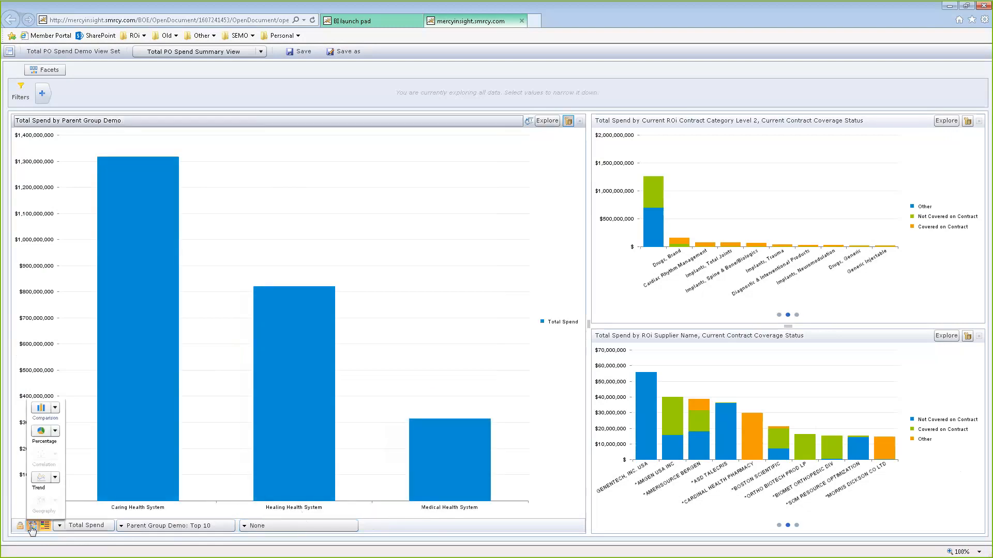
left_click(41, 434)
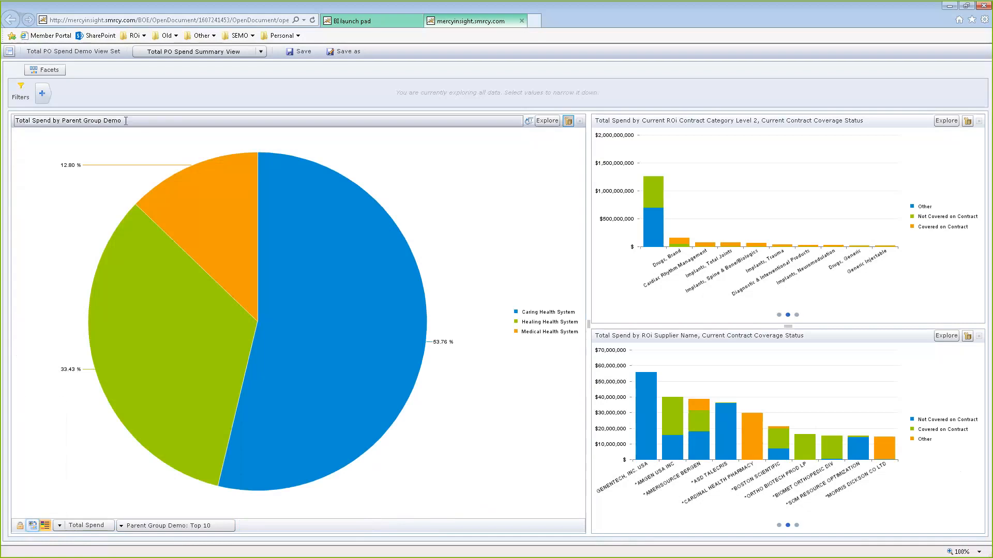
Try retitling the chart as Title, then reset it to the default title
left_click_drag(124, 120, 16, 120)
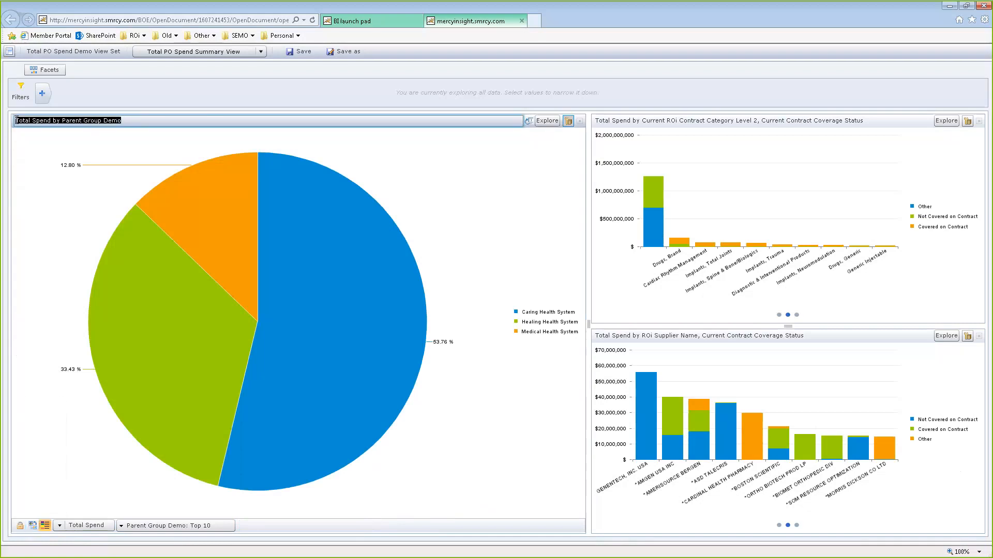
type("Title")
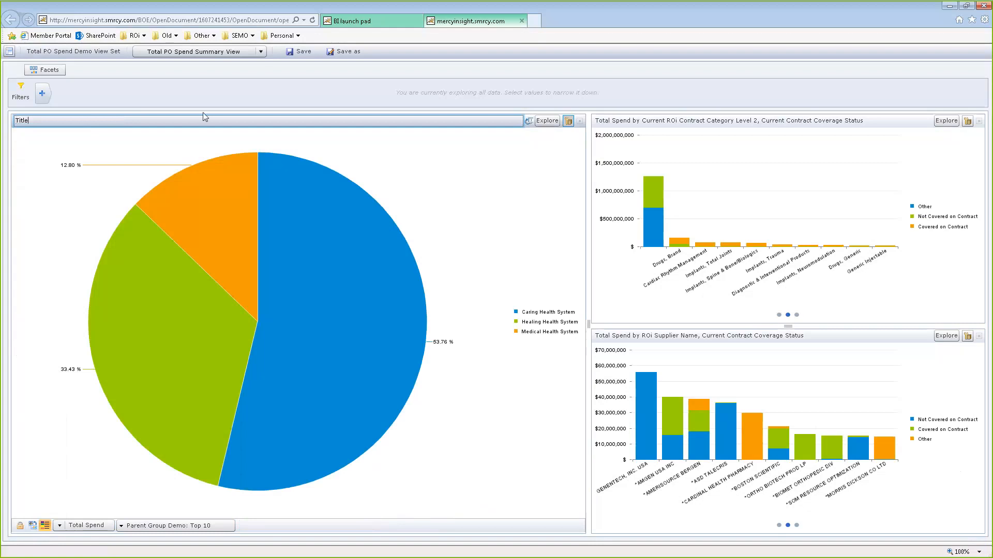
left_click(528, 122)
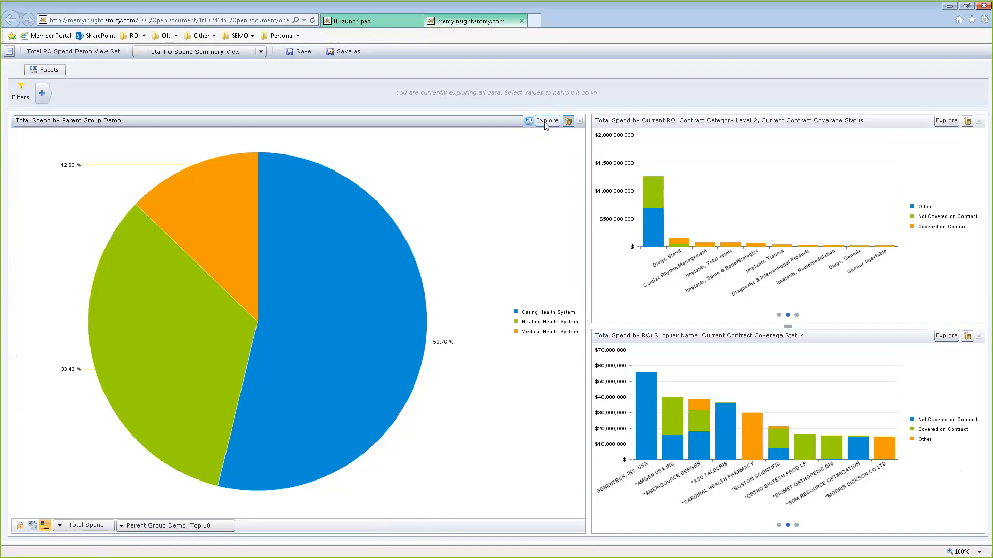
Hide the chart toolbar
left_click(569, 121)
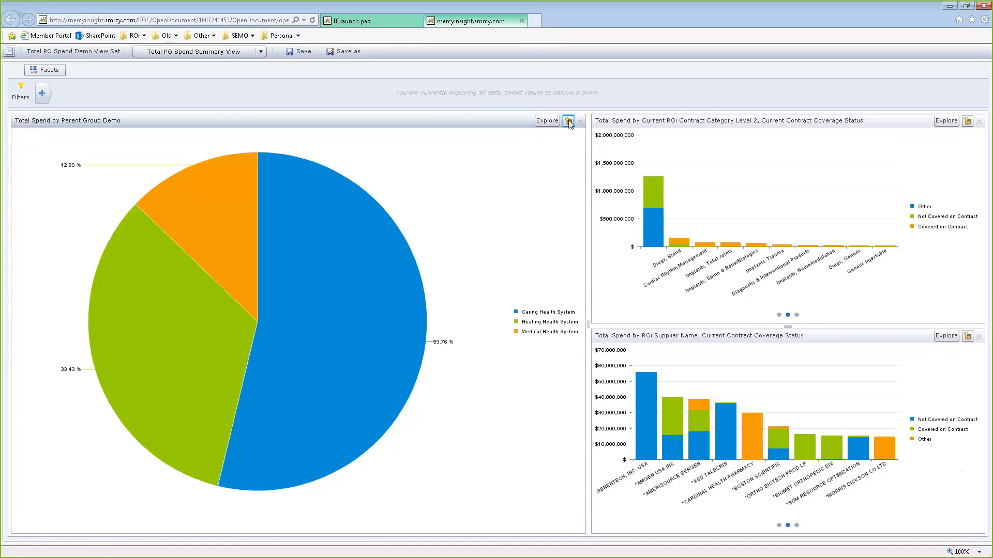